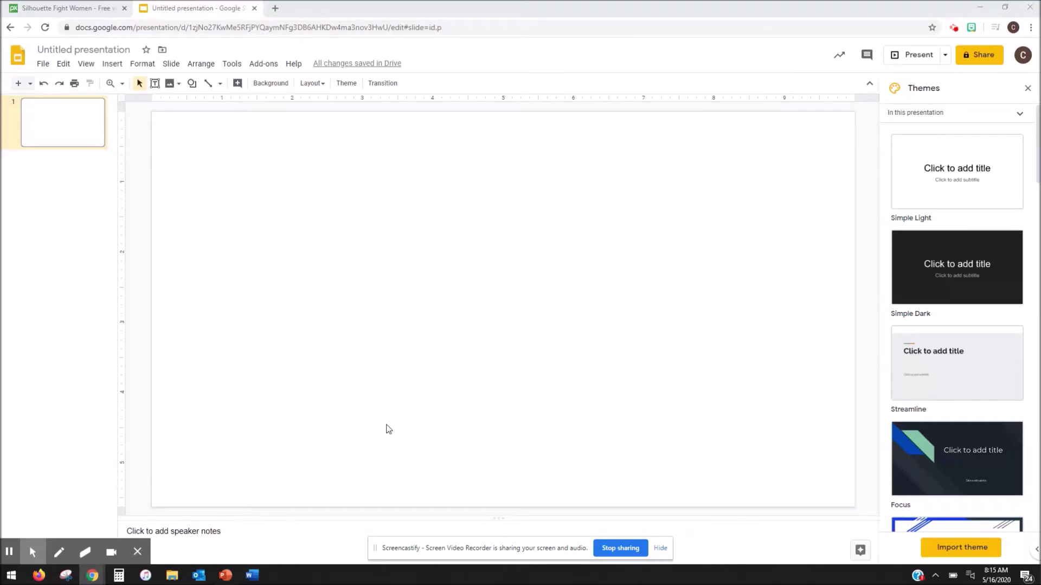
Bring up the Recorder Karate PowerPoint window from the taskbar
mouse_move(227, 579)
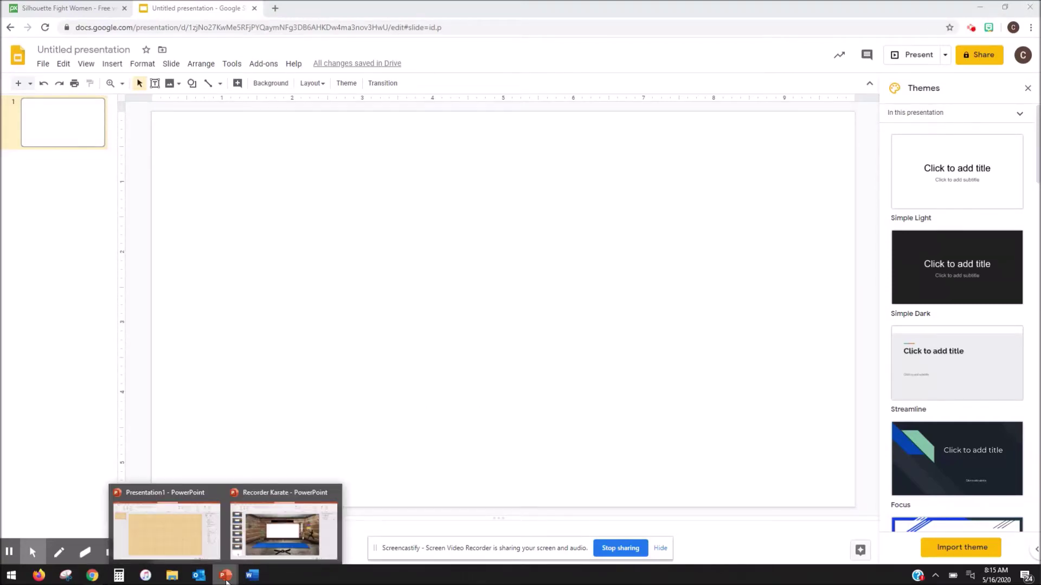
Bring the Recorder Karate deck forward and view slide 10's finished two-kicker room
click(257, 497)
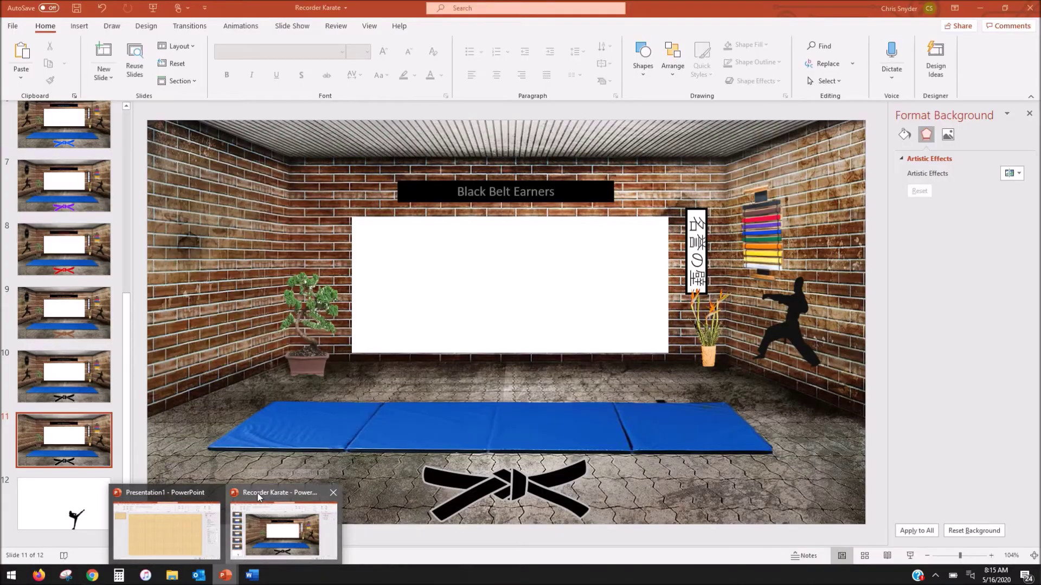
click(81, 398)
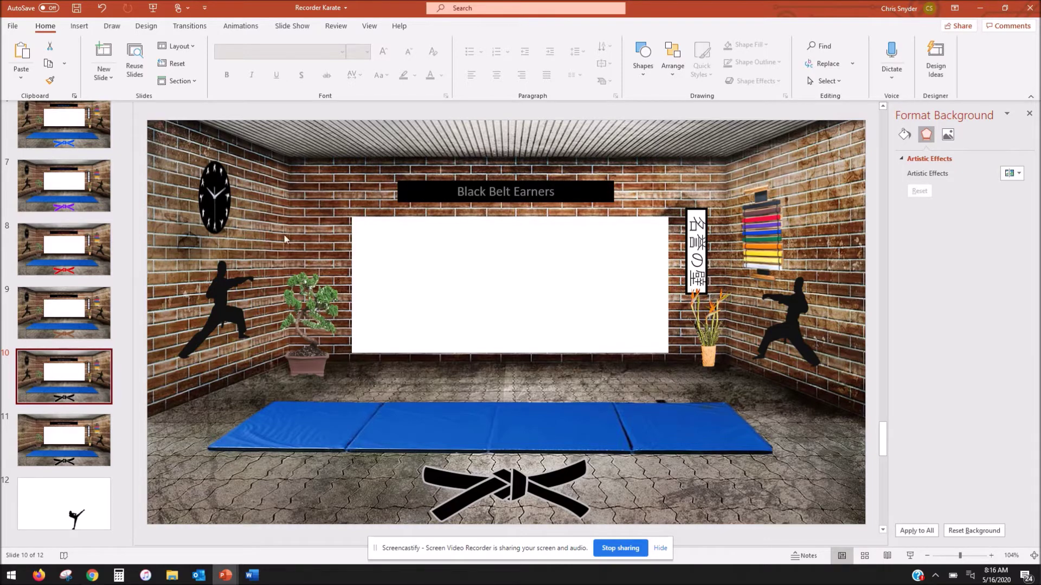
Copy the high-kick silhouette picture from slide 12
click(88, 496)
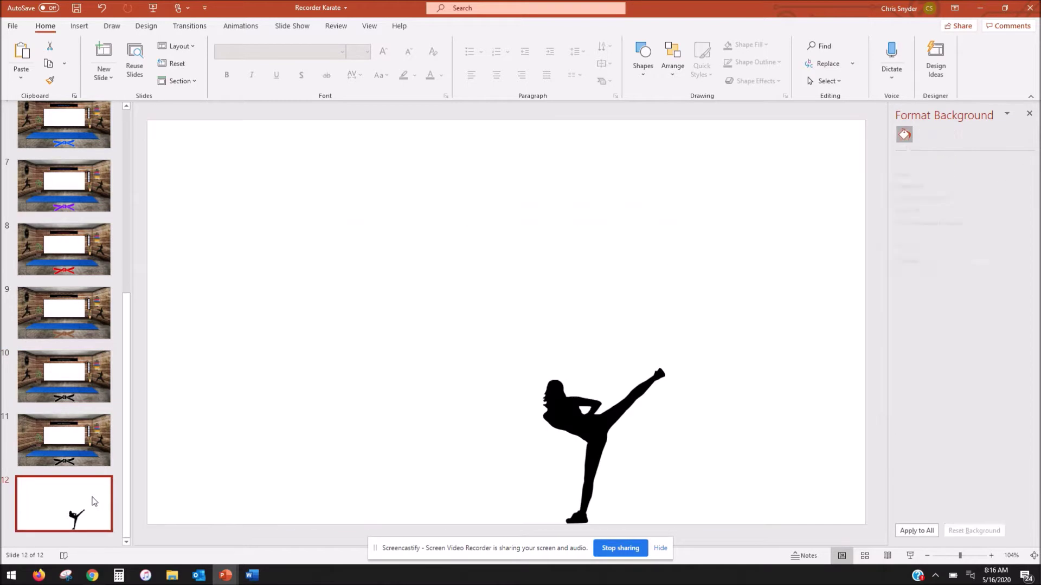
click(566, 432)
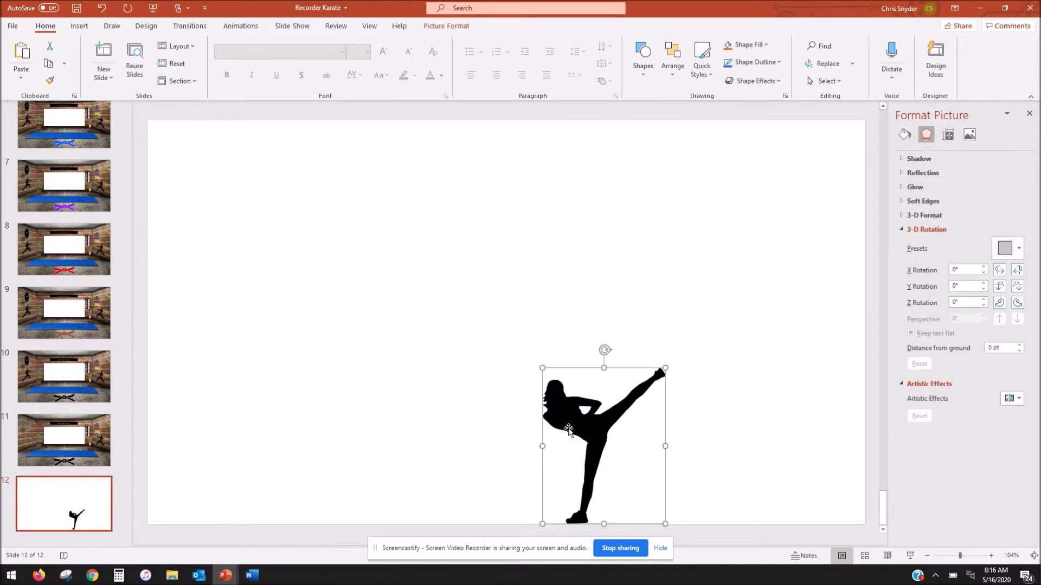
right_click(568, 430)
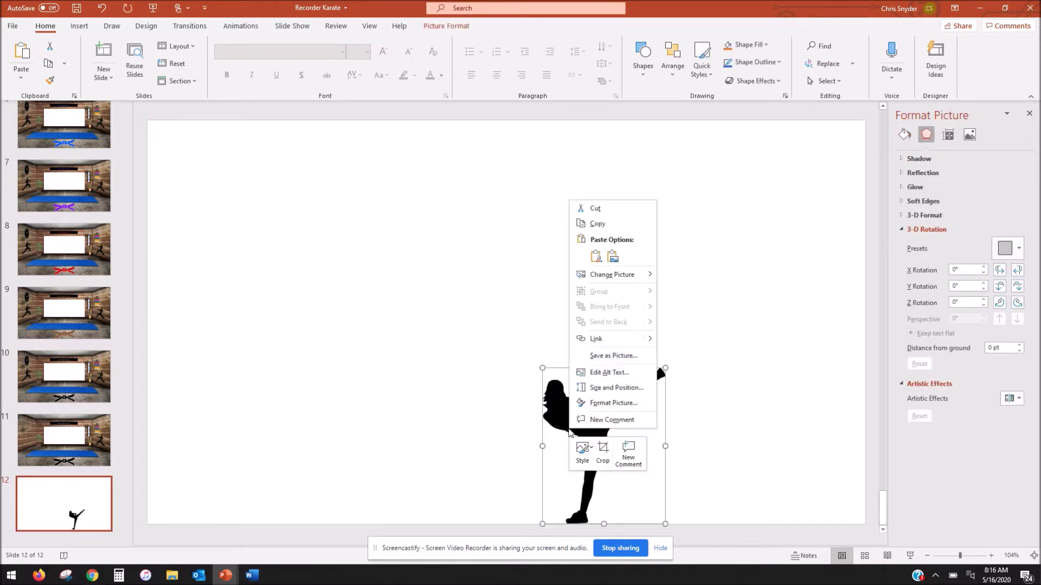
click(602, 227)
Paste the silhouette onto slide 11 and place it on the left brick wall
click(92, 434)
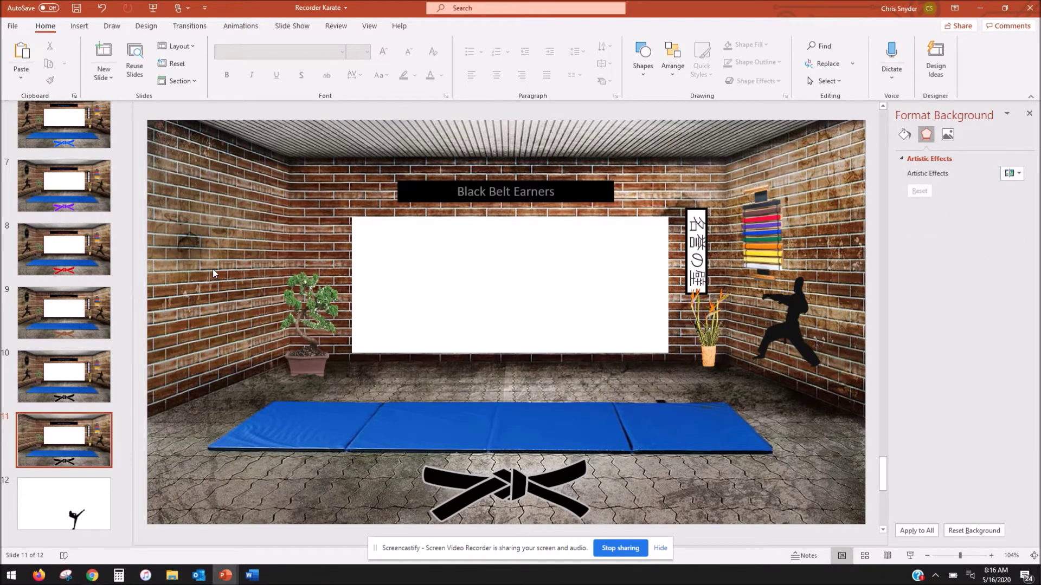
right_click(212, 269)
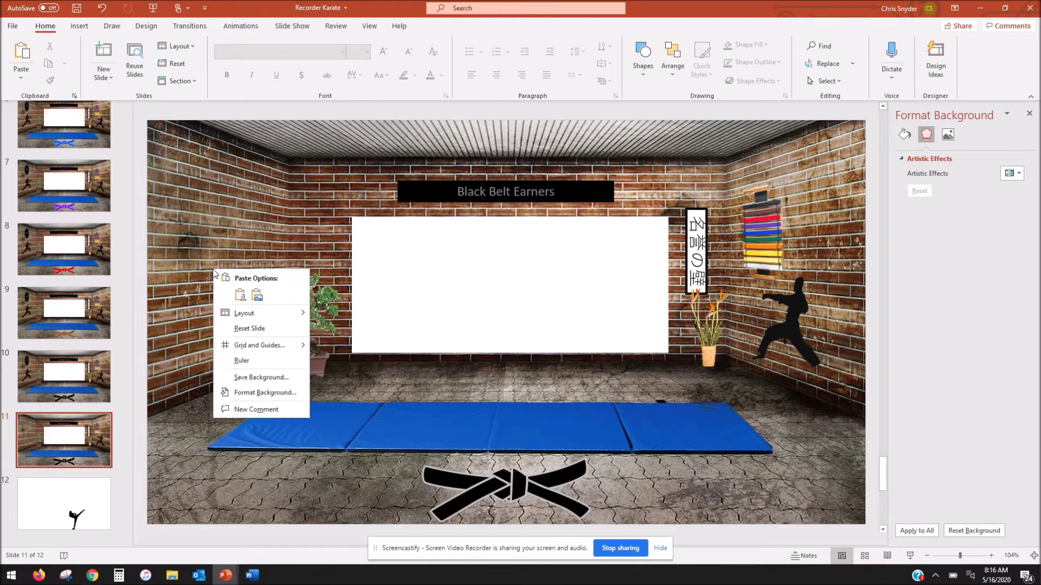
click(239, 297)
drag(577, 403, 197, 240)
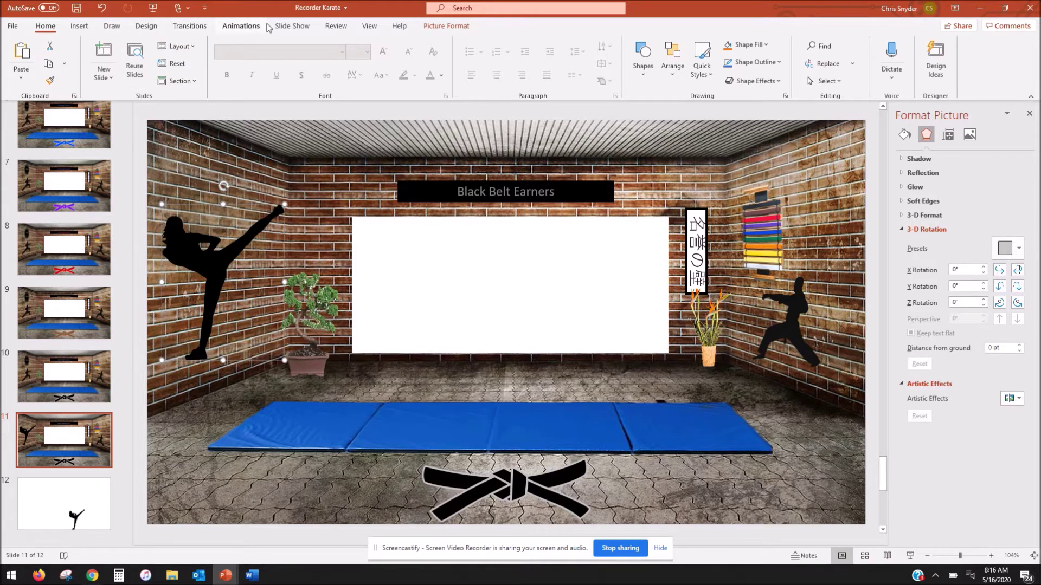
Open the kicker's Format Picture pane via Artistic Effects Options, showing 3-D Rotation settings
click(454, 30)
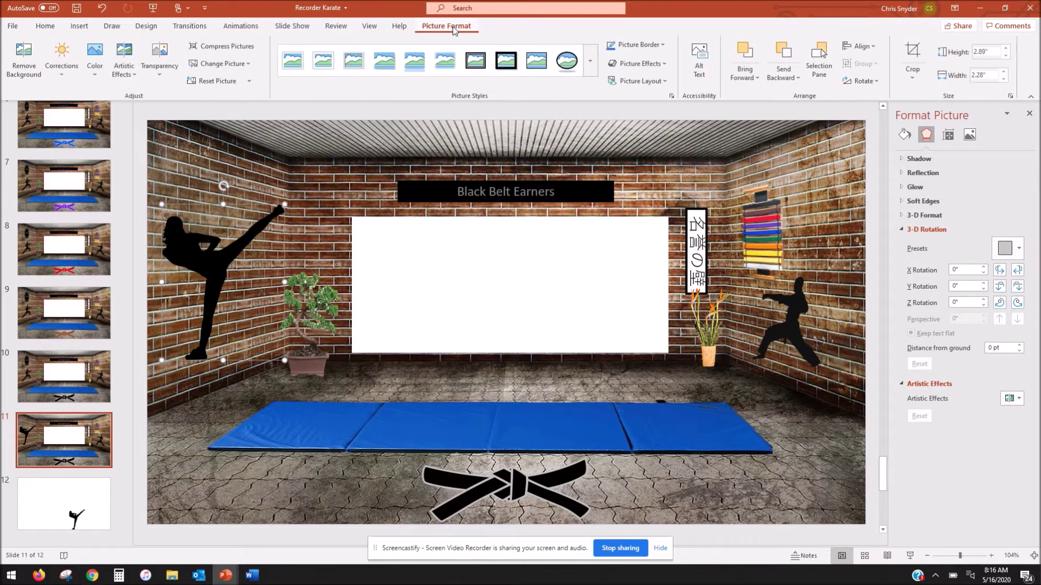
click(125, 71)
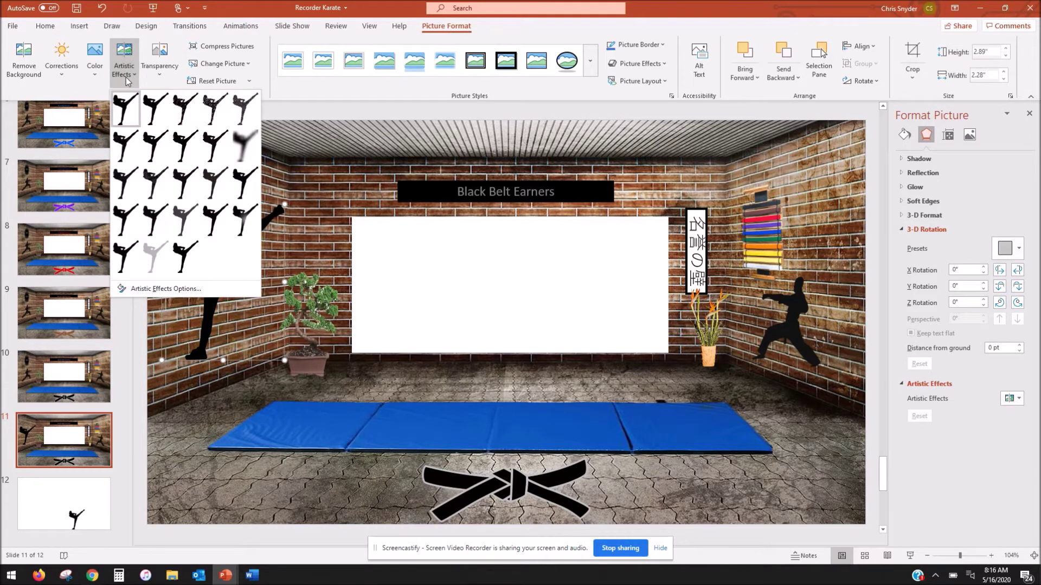
click(160, 289)
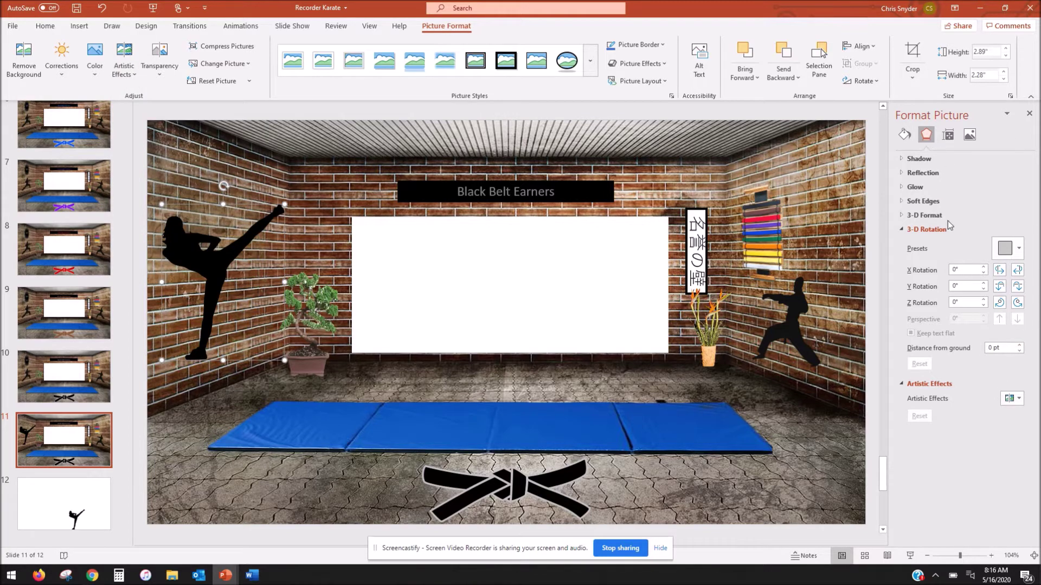
click(903, 230)
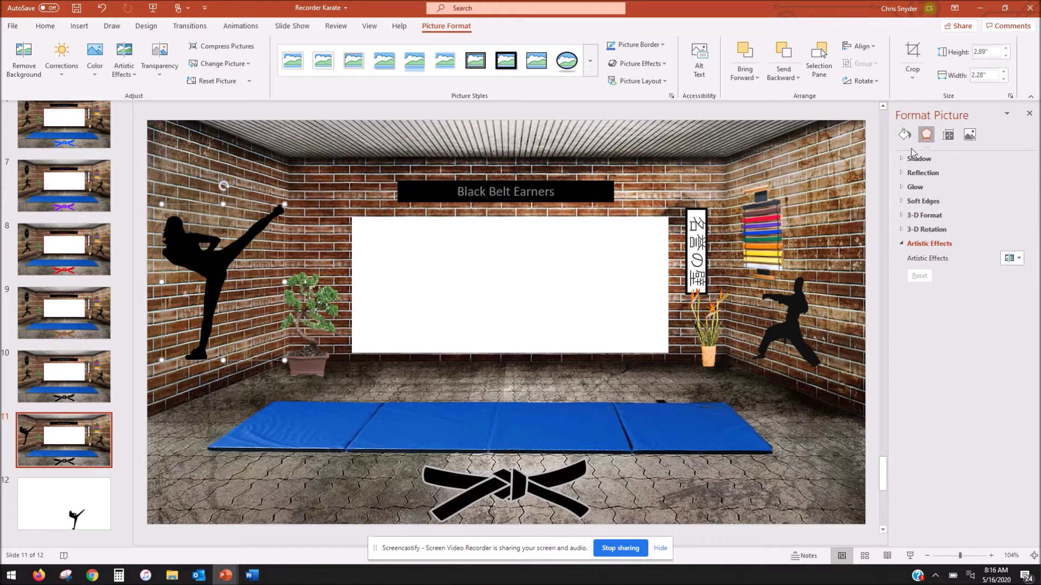
click(917, 232)
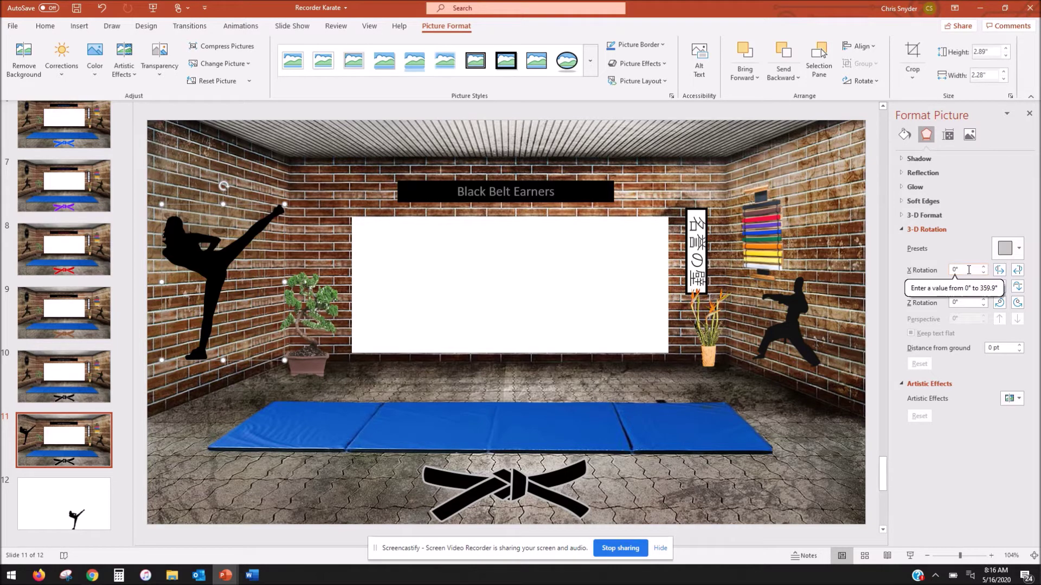
Apply a Parallel 3-D rotation preset to the kicker and tilt it along the left wall
click(1017, 250)
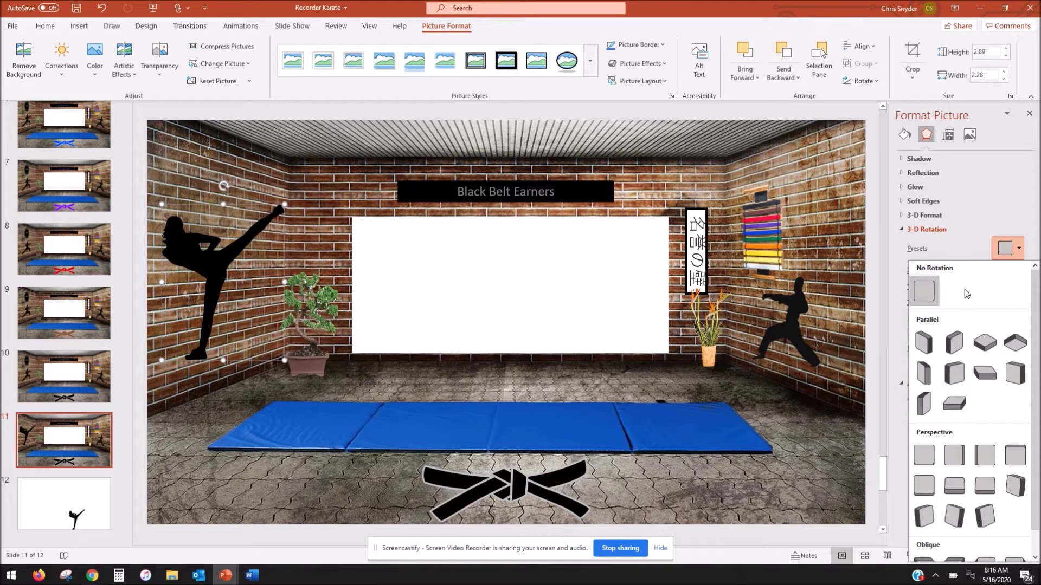
click(927, 402)
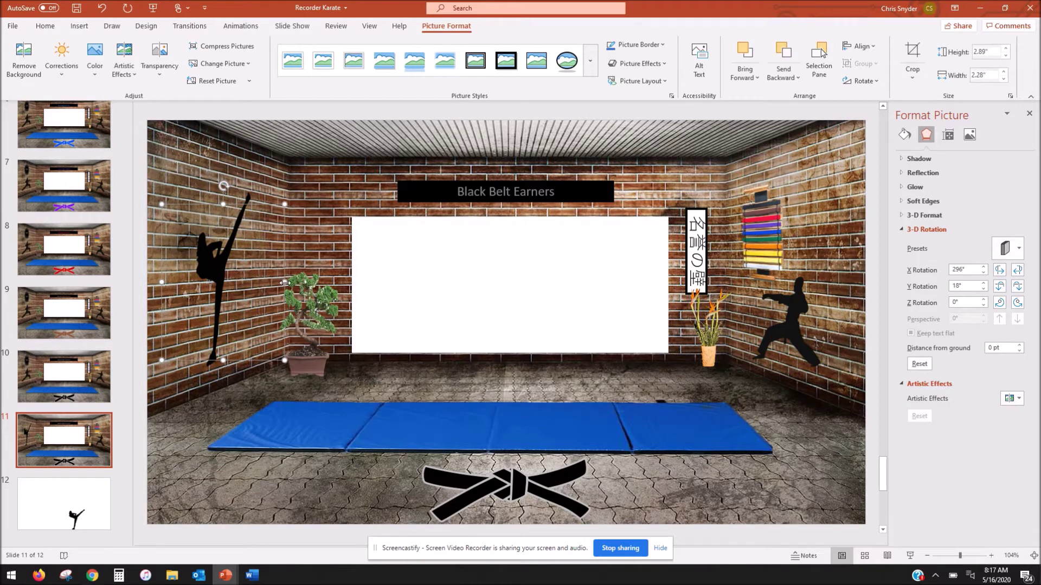
drag(281, 280, 350, 287)
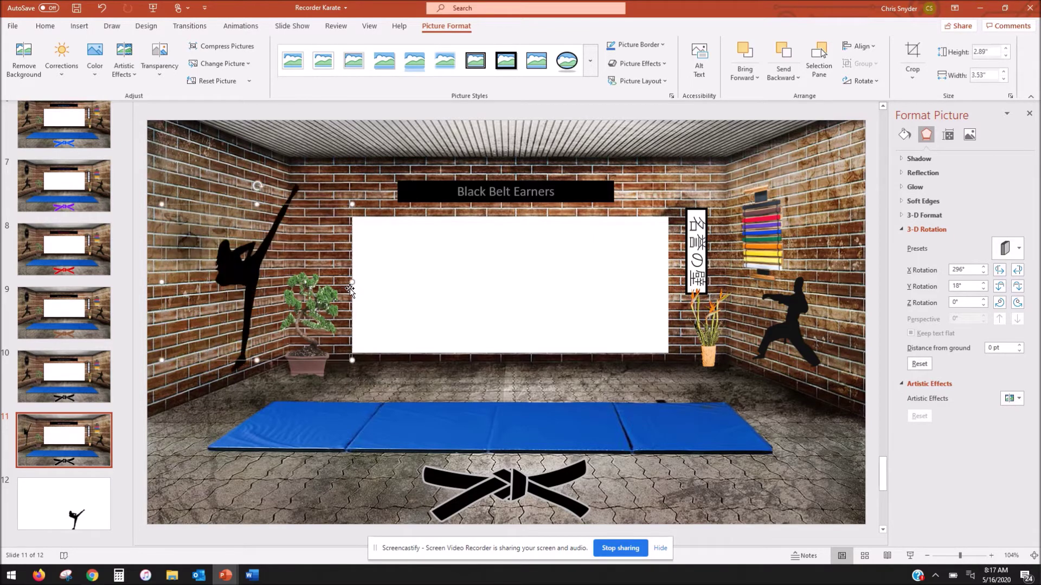
drag(242, 273, 210, 284)
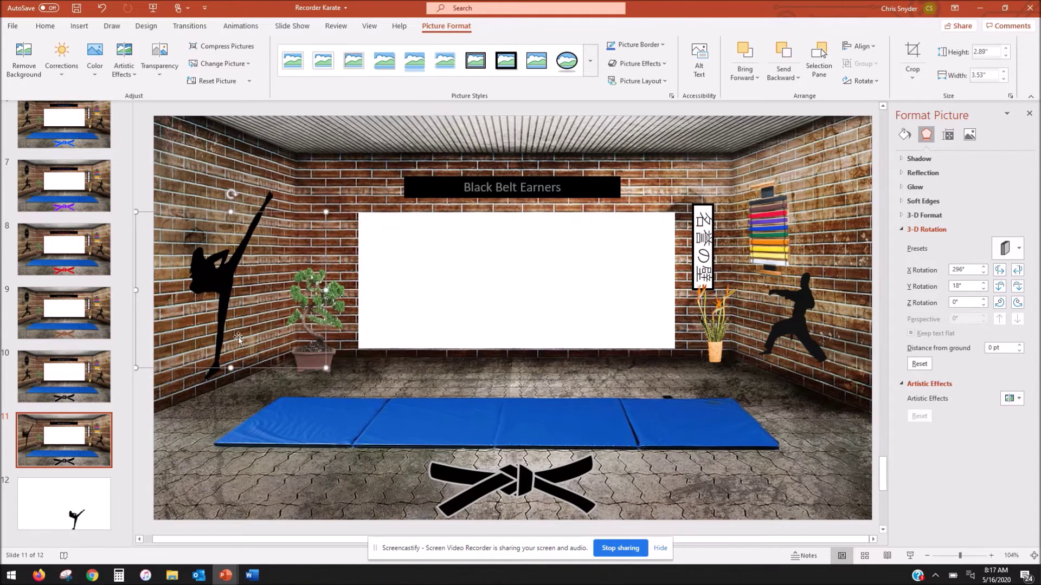
drag(230, 194, 206, 196)
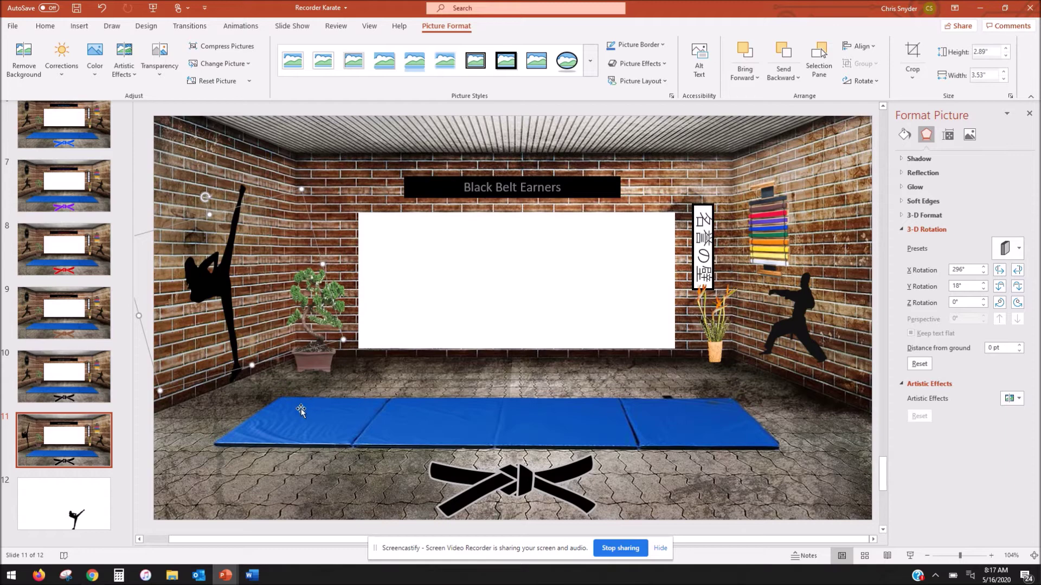
click(300, 468)
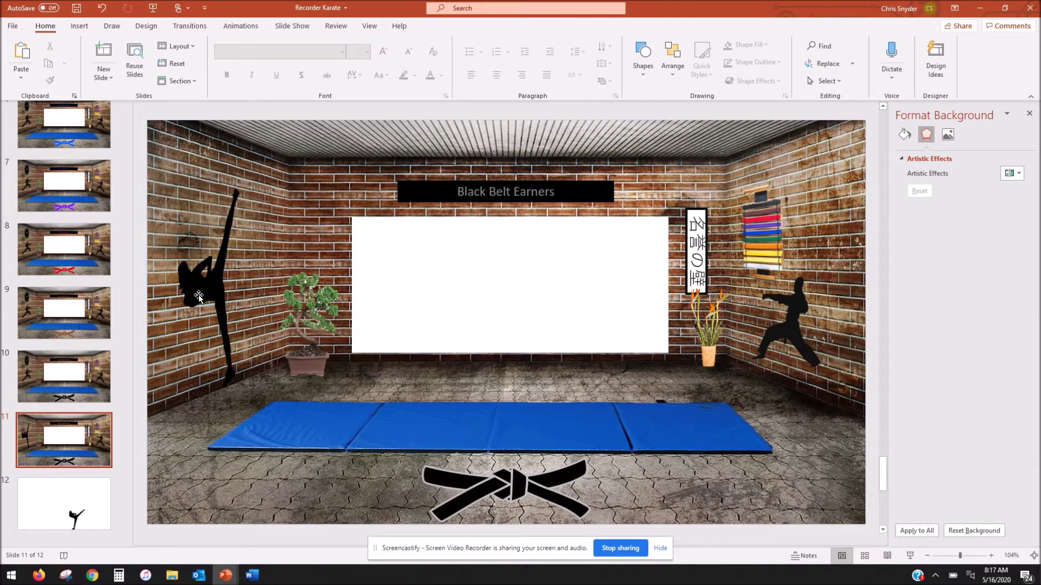
Export all slides as JPEG images named 123123 into the Desktop's Recorder Karate folder
click(13, 26)
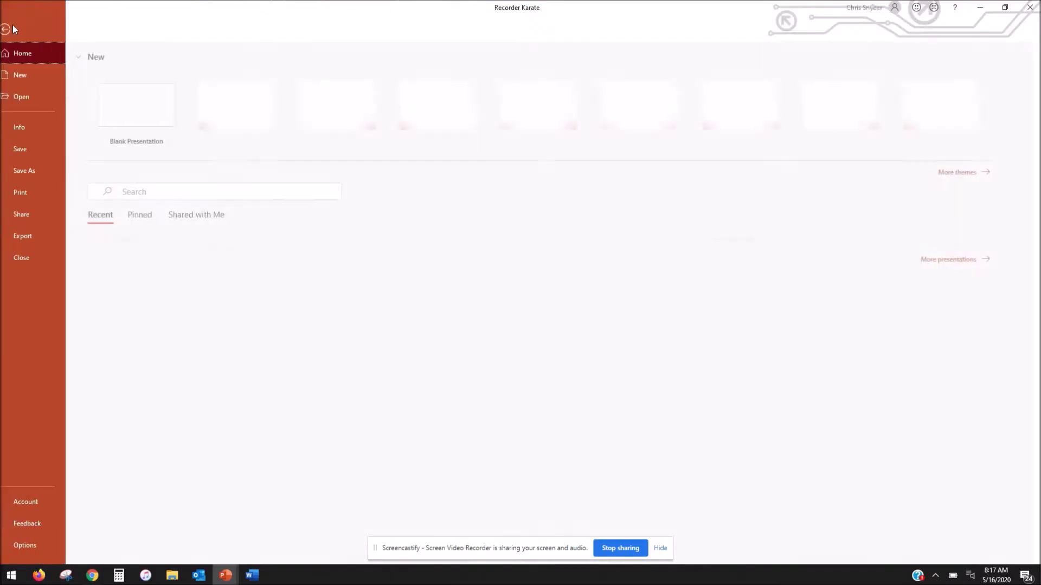
click(33, 171)
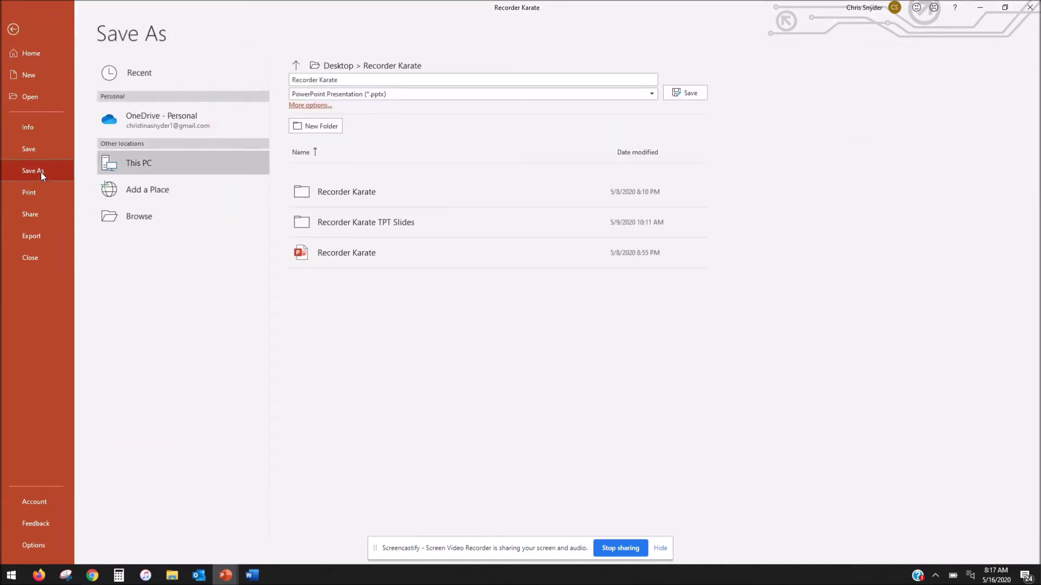
click(574, 80)
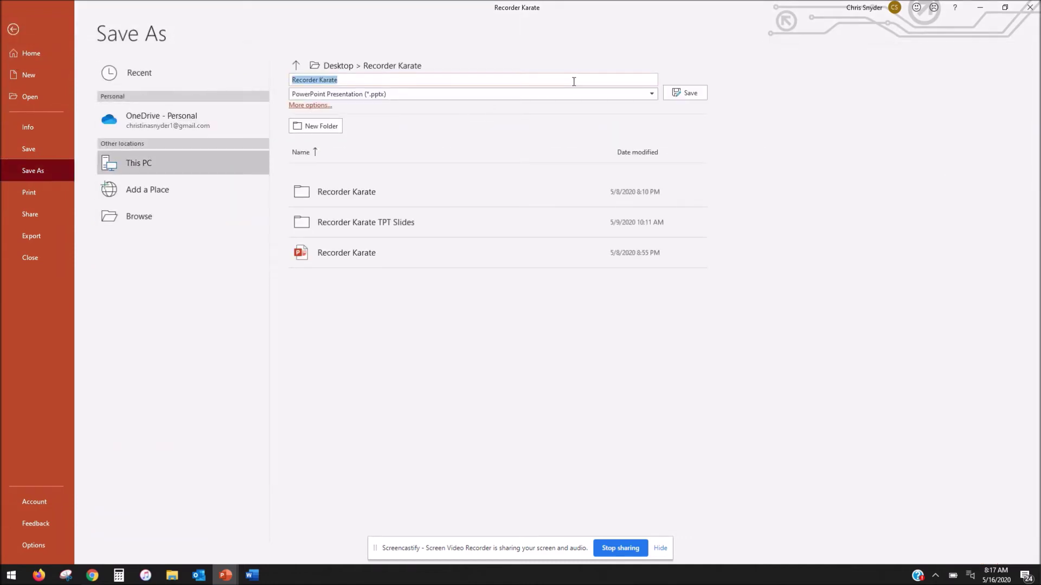
text(123123)
click(654, 97)
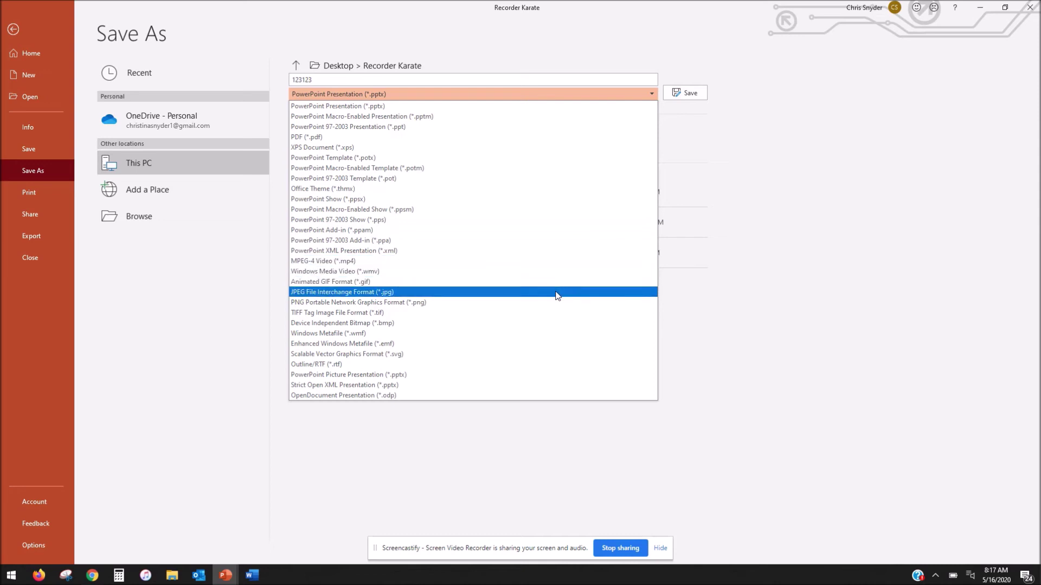
click(556, 295)
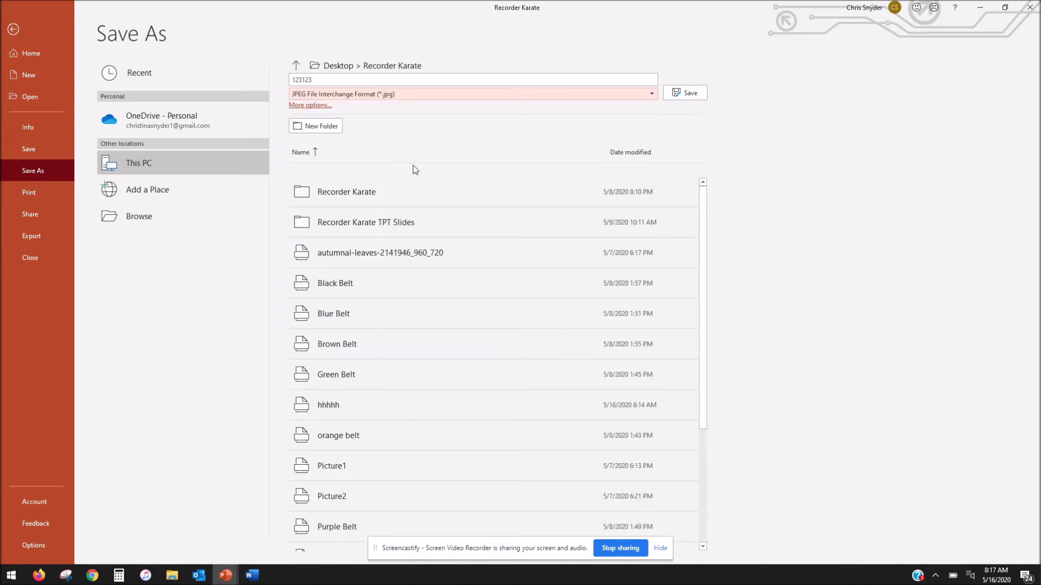
click(198, 206)
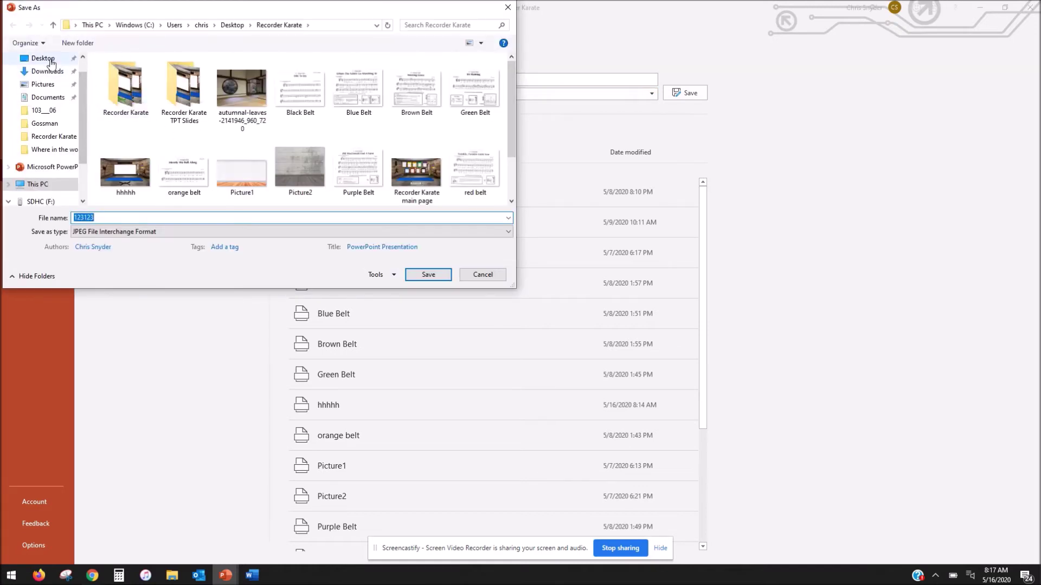
click(418, 275)
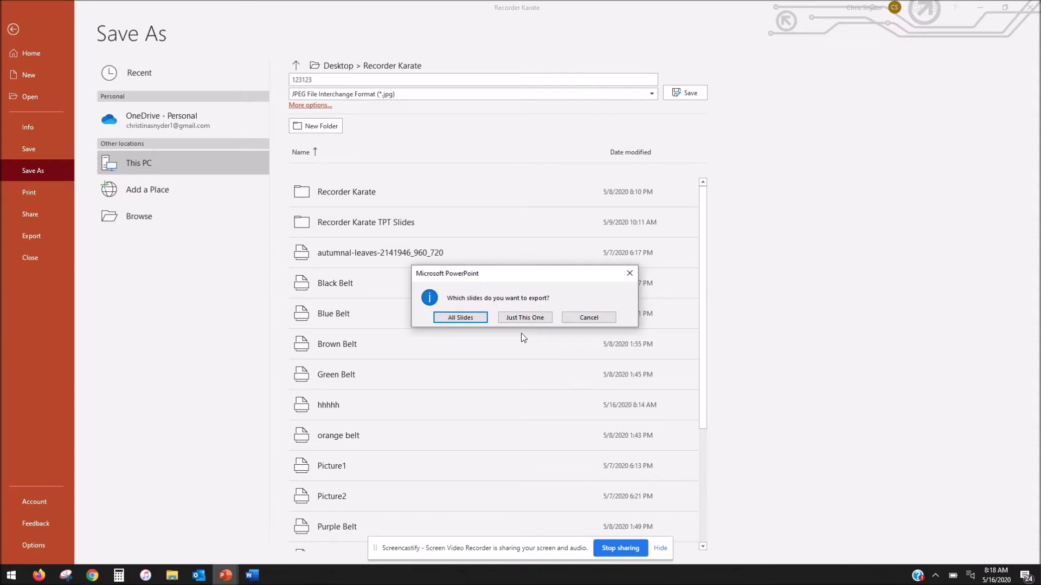
click(480, 319)
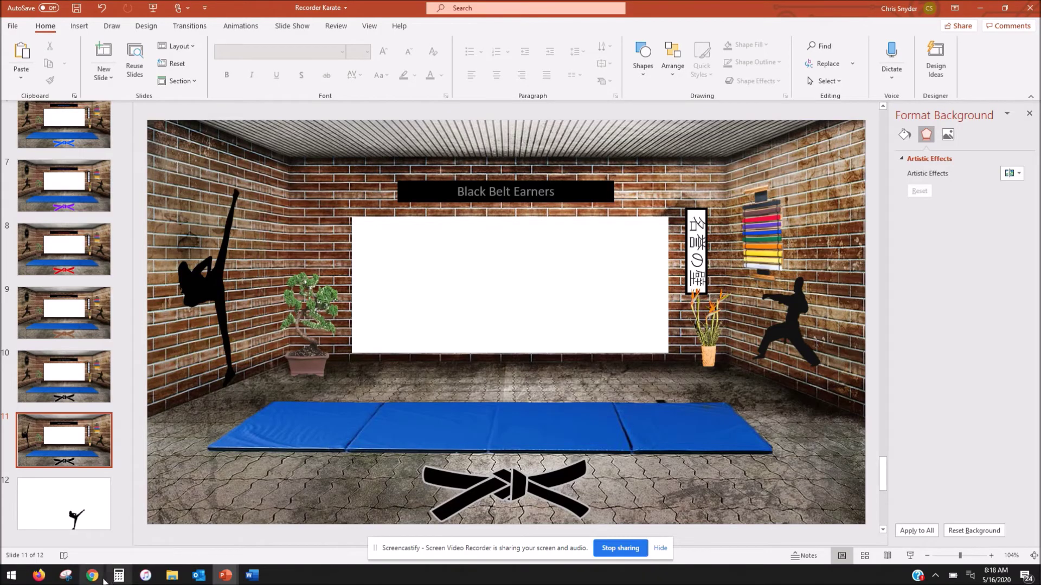
In Google Slides, set the slide background to the 123123 image from the Desktop
mouse_move(94, 579)
click(65, 496)
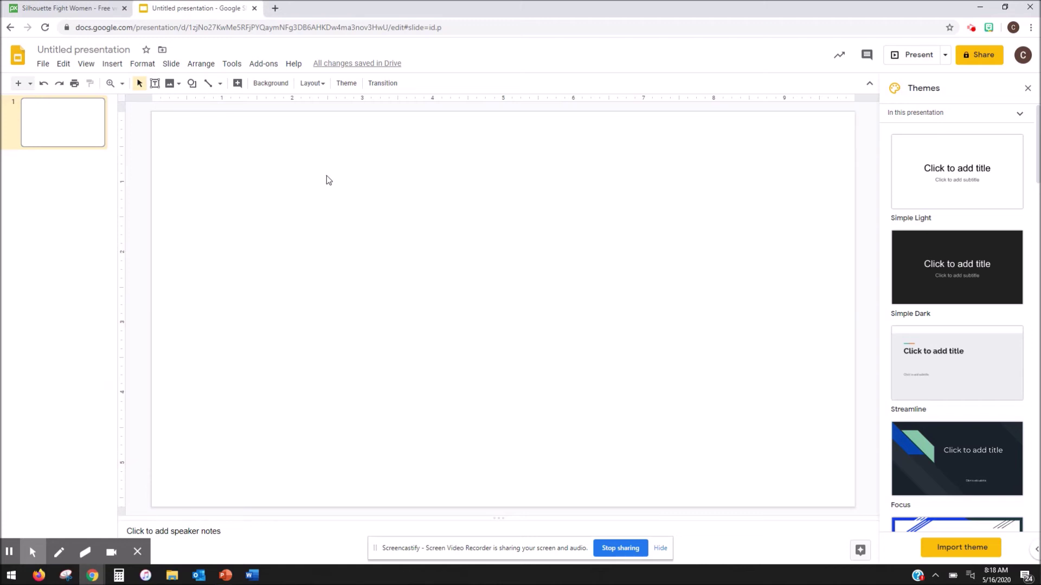
click(268, 83)
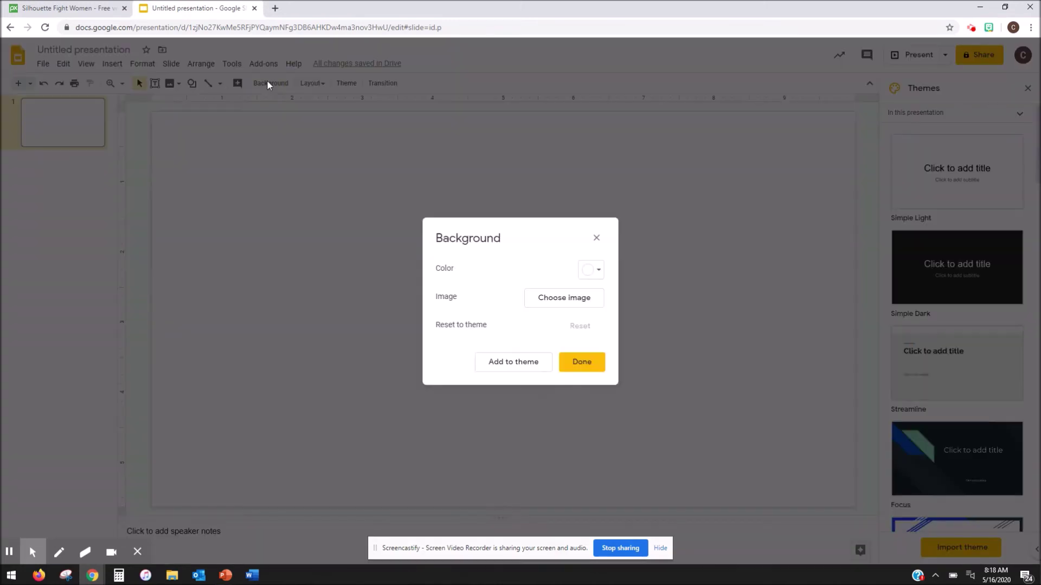
click(578, 303)
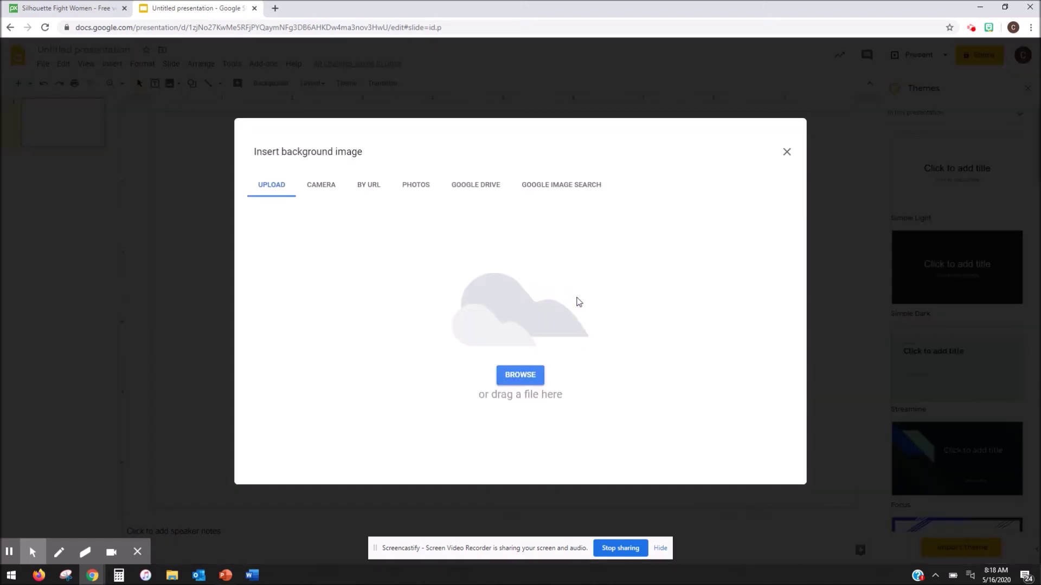
click(520, 374)
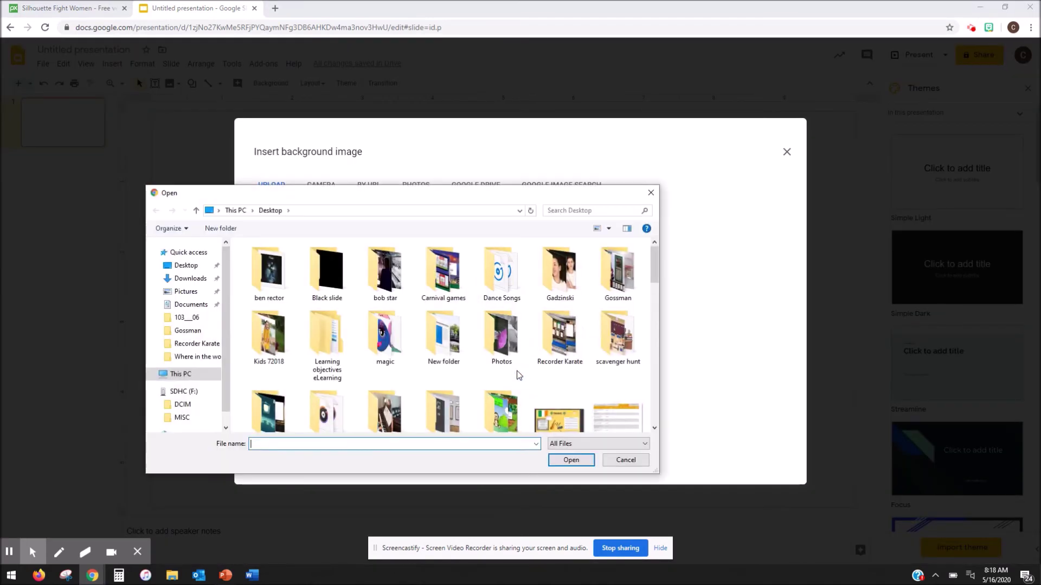
click(194, 271)
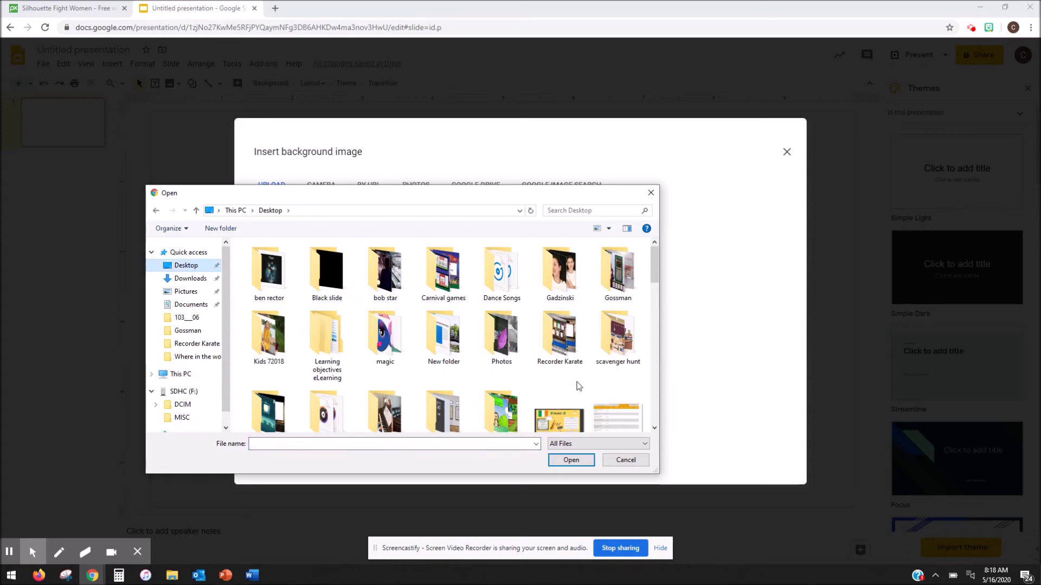
click(654, 428)
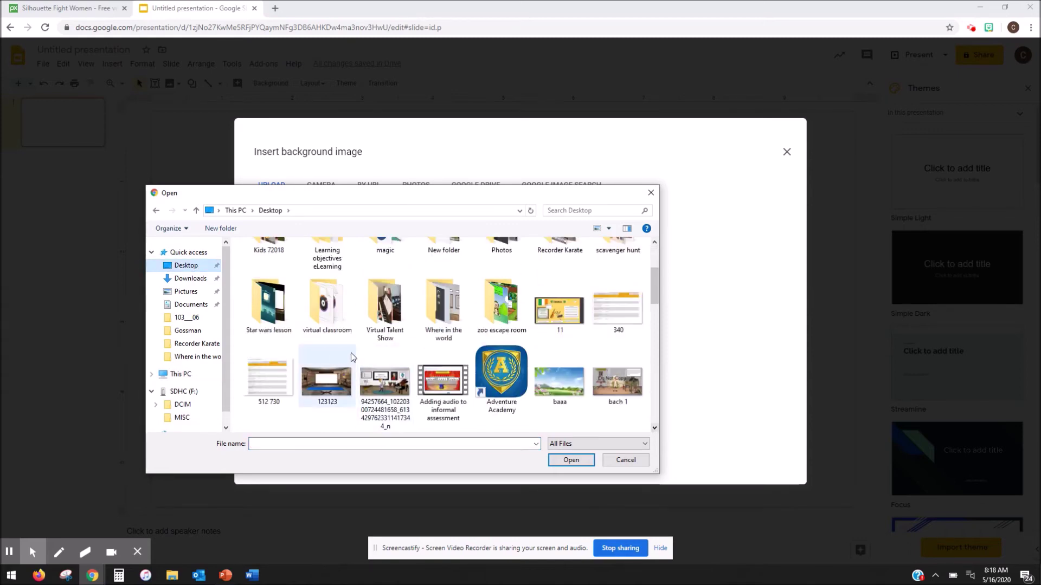
double_click(328, 383)
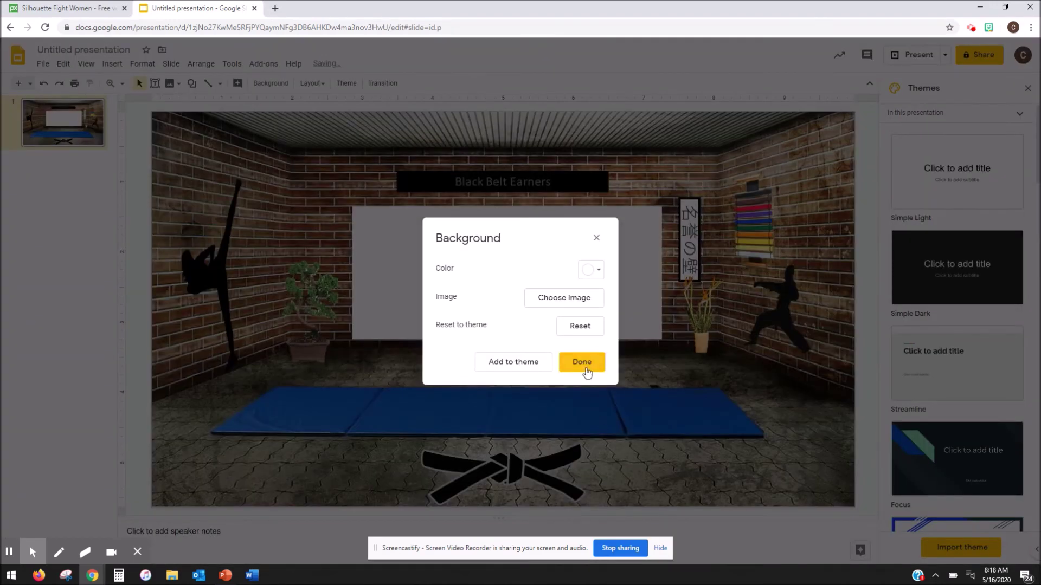
click(585, 371)
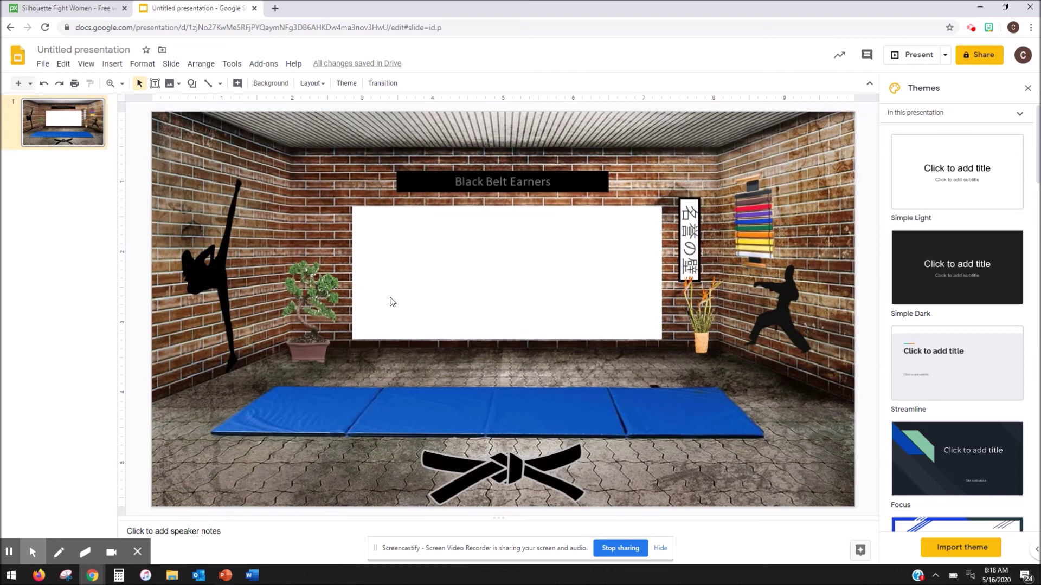
Draw a rectangle shape covering the left-wall kicker silhouette
click(365, 320)
click(115, 67)
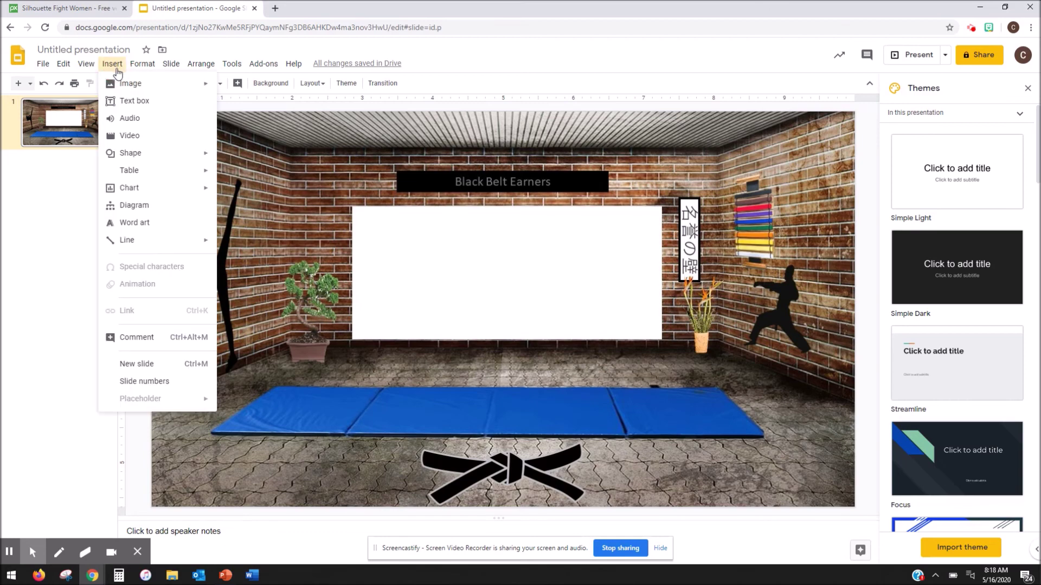
mouse_move(145, 155)
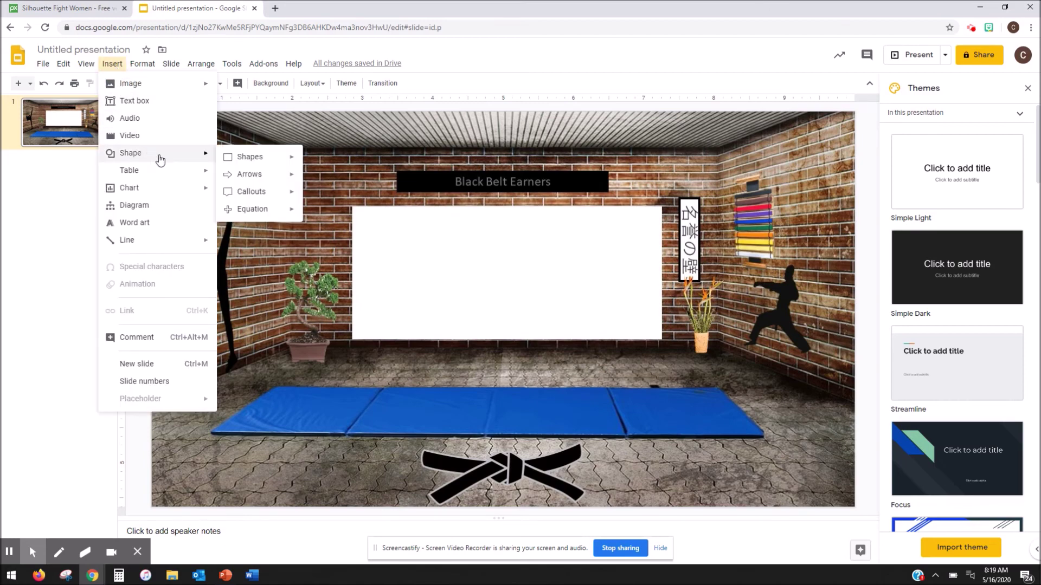
mouse_move(279, 166)
click(311, 161)
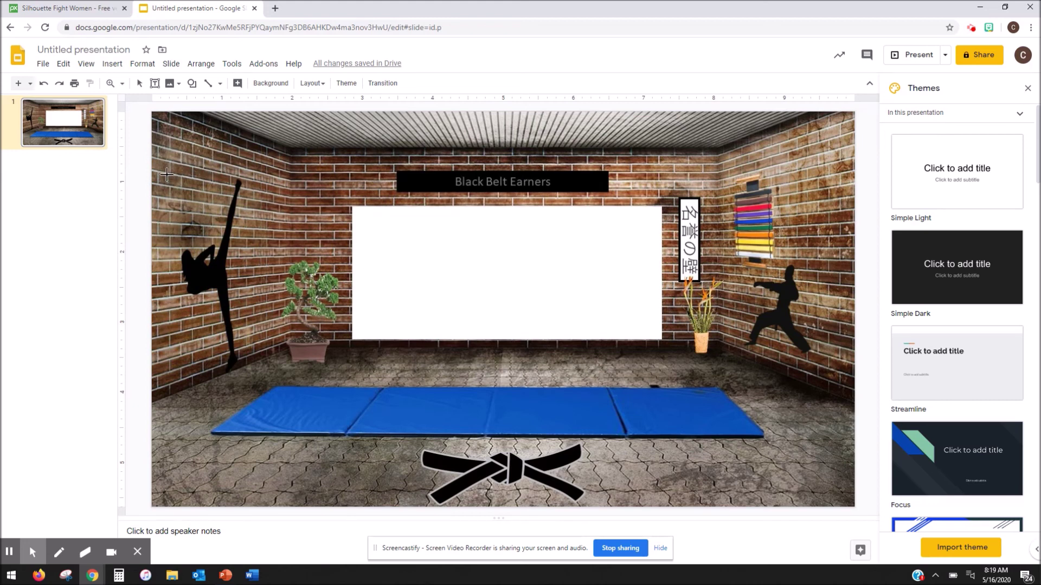
drag(167, 175, 201, 189)
drag(334, 368, 278, 383)
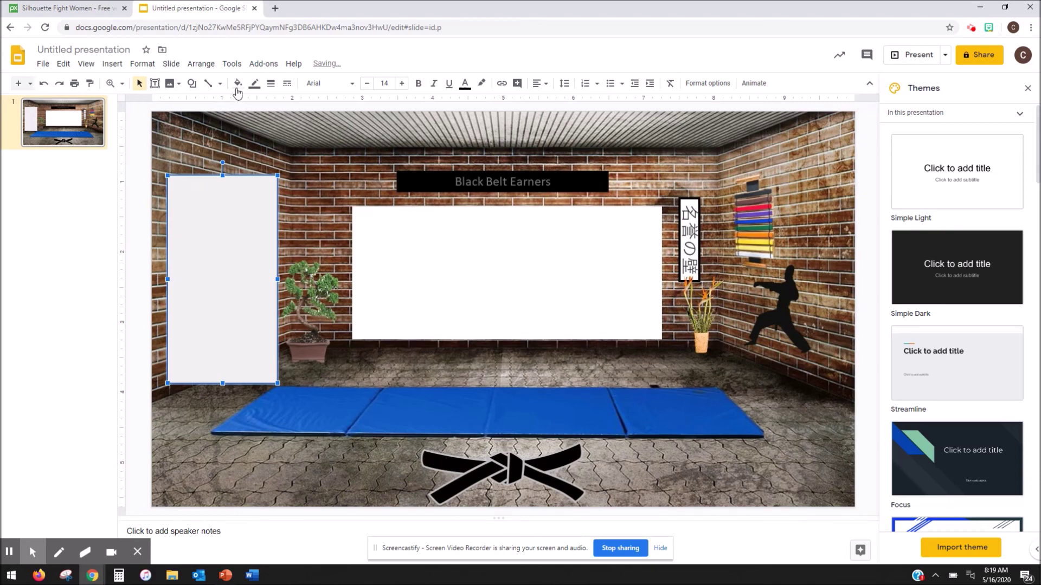
Make the rectangle's fill and border colours transparent
click(238, 84)
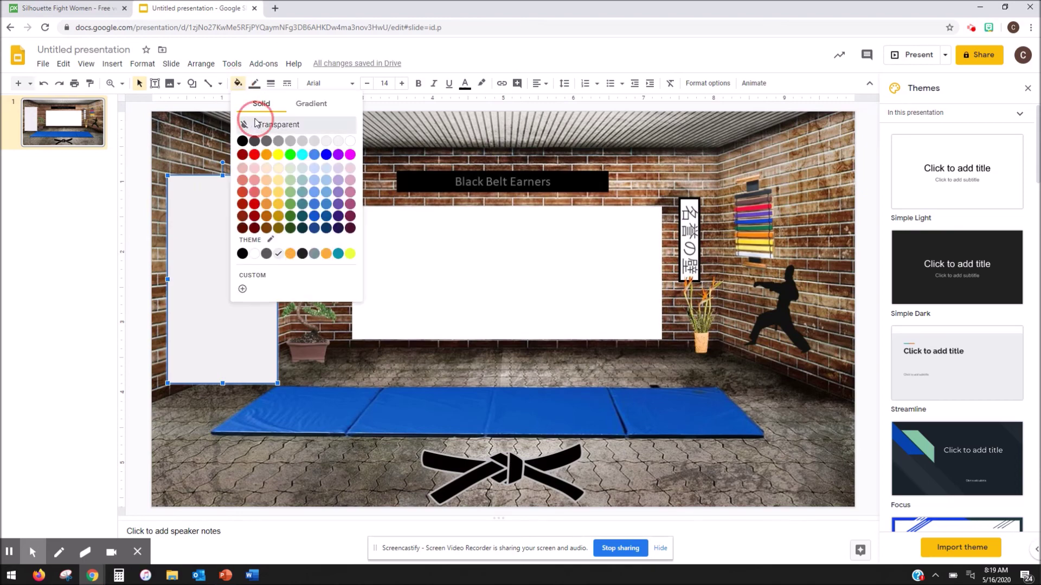
click(254, 125)
click(253, 87)
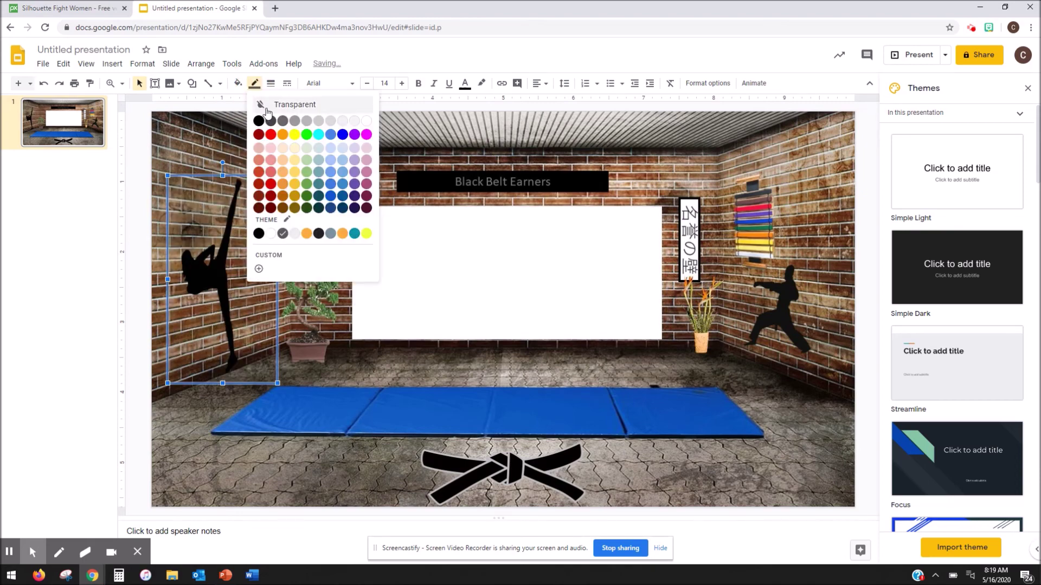
click(266, 106)
click(296, 205)
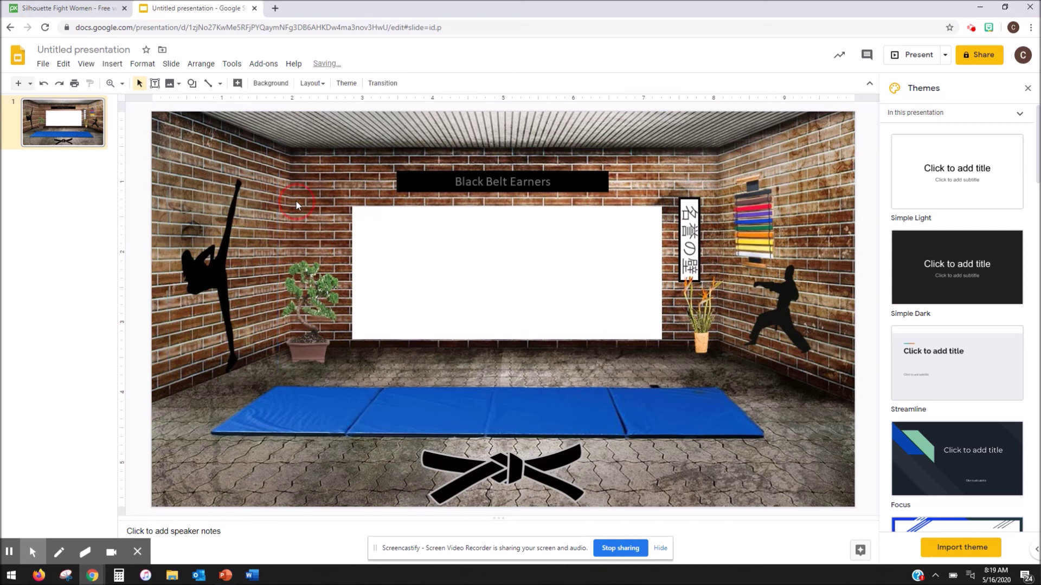
click(224, 229)
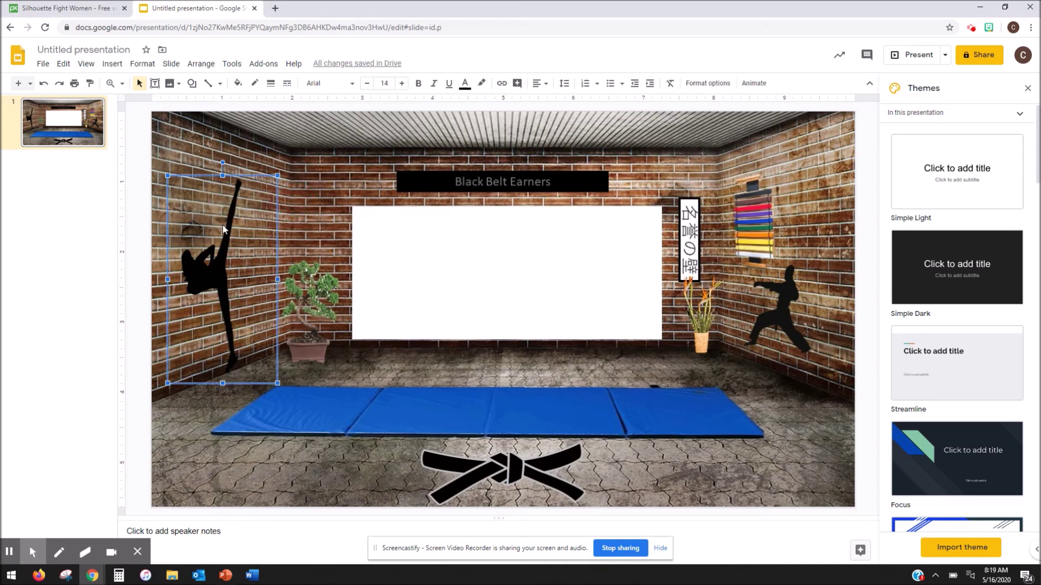